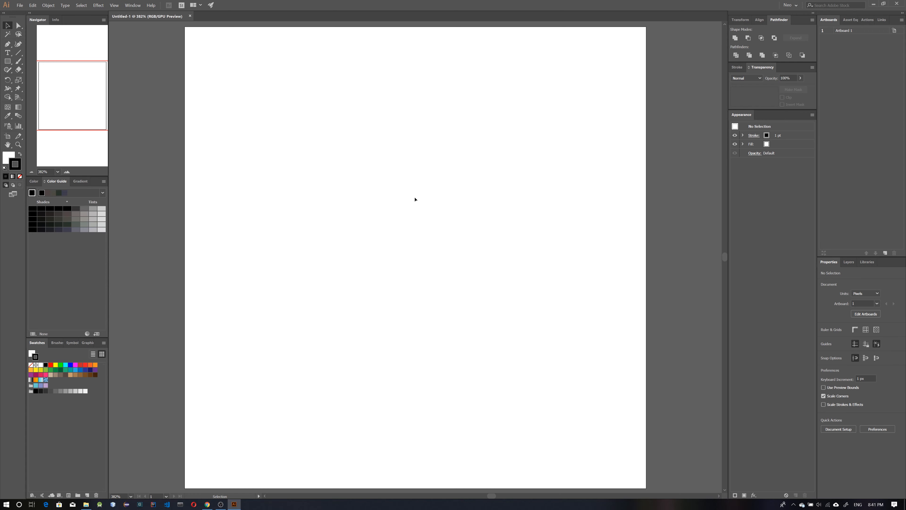
Draw a circle about 159 px in diameter in the upper middle of the artboard with the Ellipse tool
{"action": "left_click", "coordinate": [8, 63]}
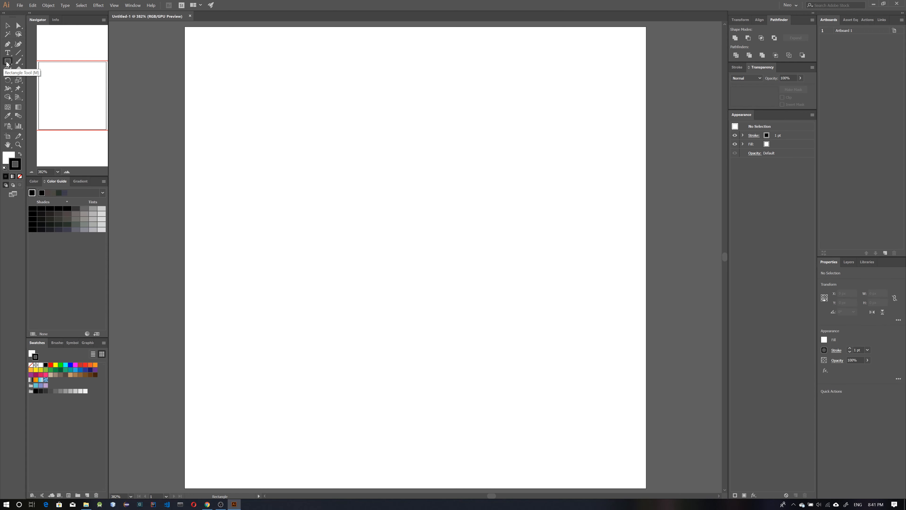
{"action": "left_click", "coordinate": [49, 81]}
{"action": "left_click_drag", "start_coordinate": [412, 198], "coordinate": [484, 257]}
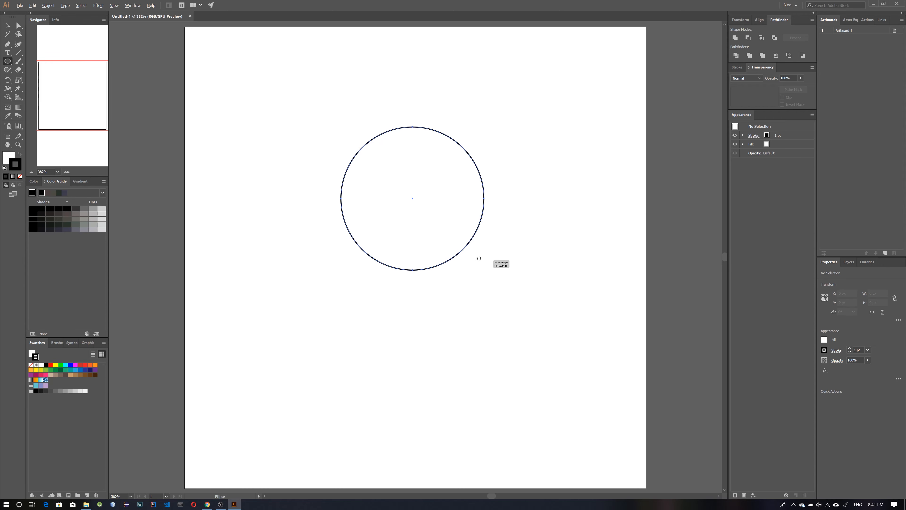
Average the circle's anchor points along both axes to form a four-petal clover shape
{"action": "right_click", "coordinate": [409, 184]}
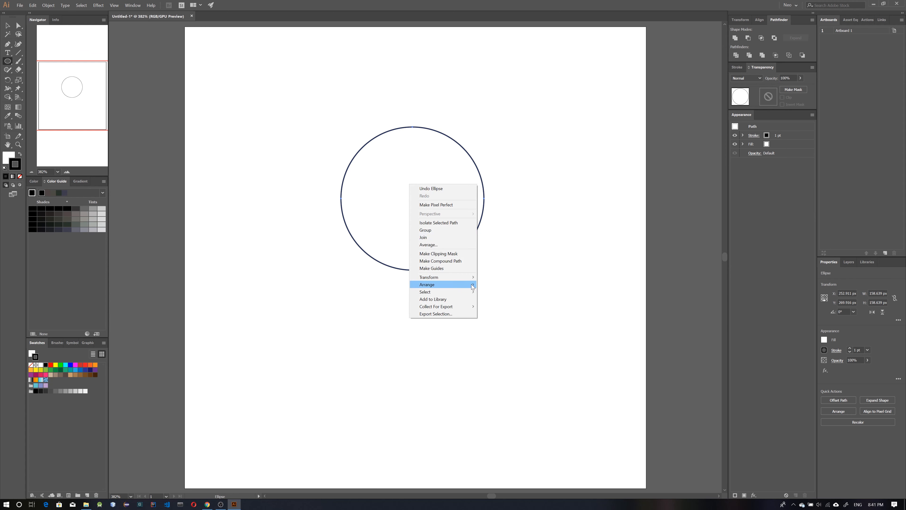
{"action": "left_click", "coordinate": [454, 248]}
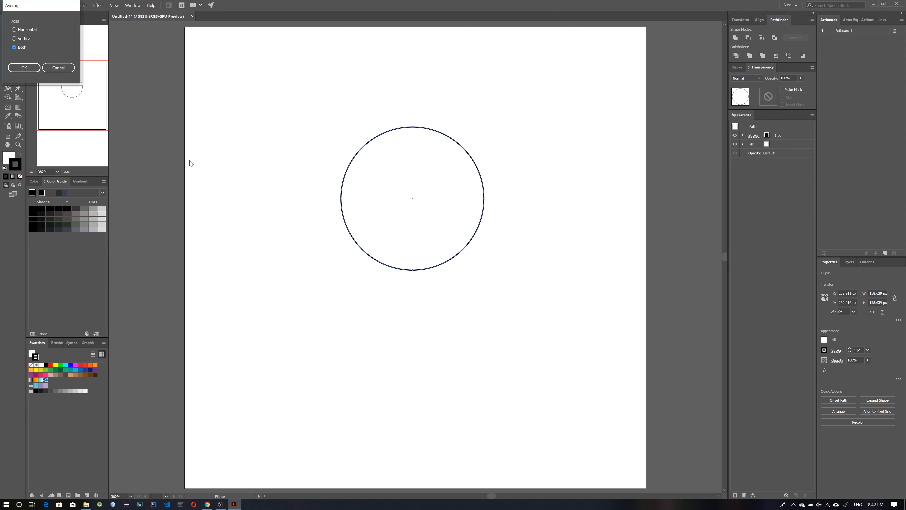
{"action": "left_click", "coordinate": [35, 67]}
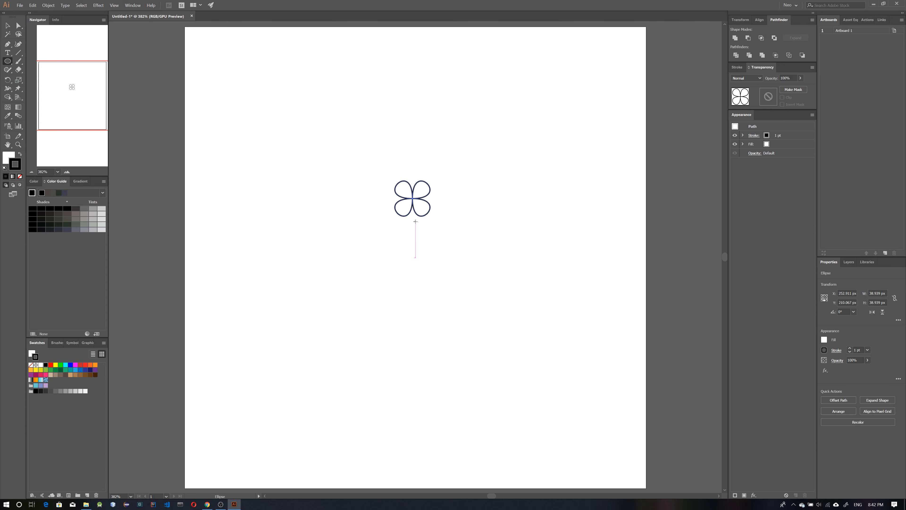
Enlarge the clover shape proportionally from its centre to about 88 px wide with Free Transform
{"action": "key", "text": "s"}
{"action": "left_click", "coordinate": [6, 27]}
{"action": "key", "text": "s"}
{"action": "key", "text": "e"}
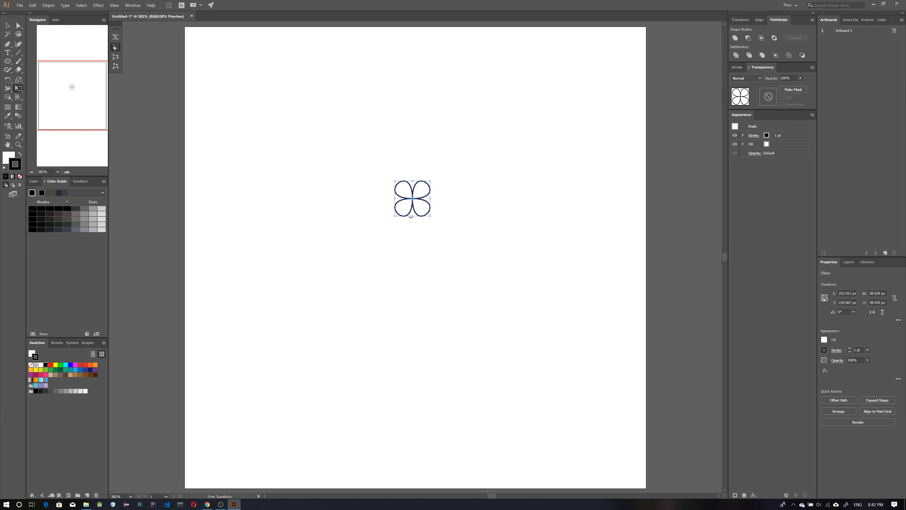
{"action": "left_click_drag", "start_coordinate": [431, 217], "coordinate": [443, 238]}
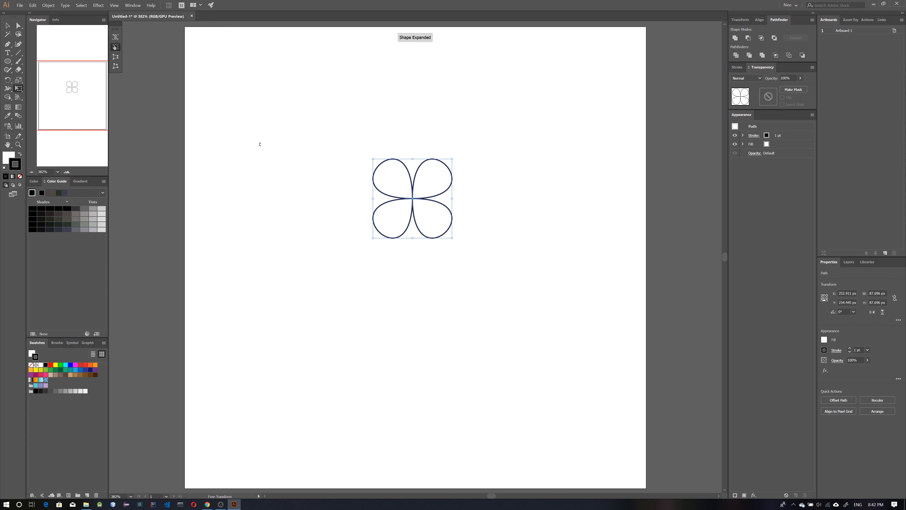
{"action": "key", "text": "v"}
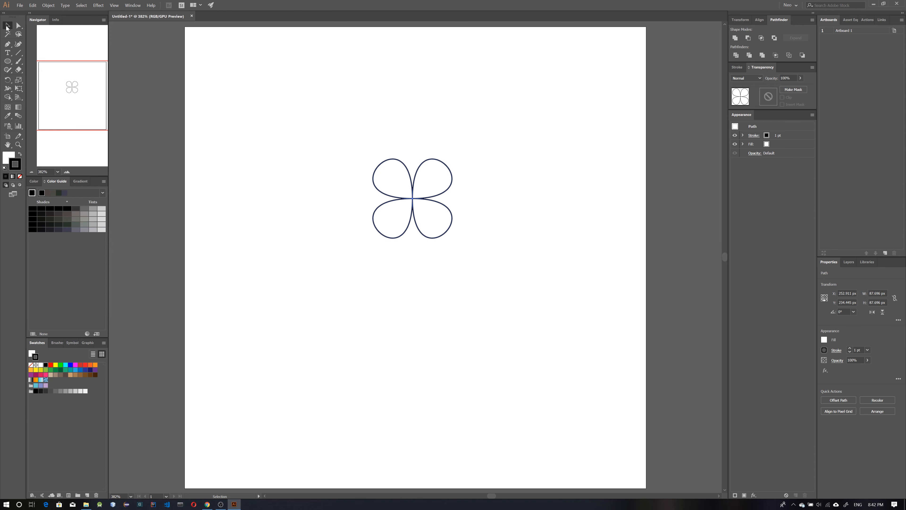
Offset the clover path outward by 10 px with Miter joins and a miter limit of 4
{"action": "left_click", "coordinate": [53, 8]}
{"action": "mouse_move", "coordinate": [83, 160]}
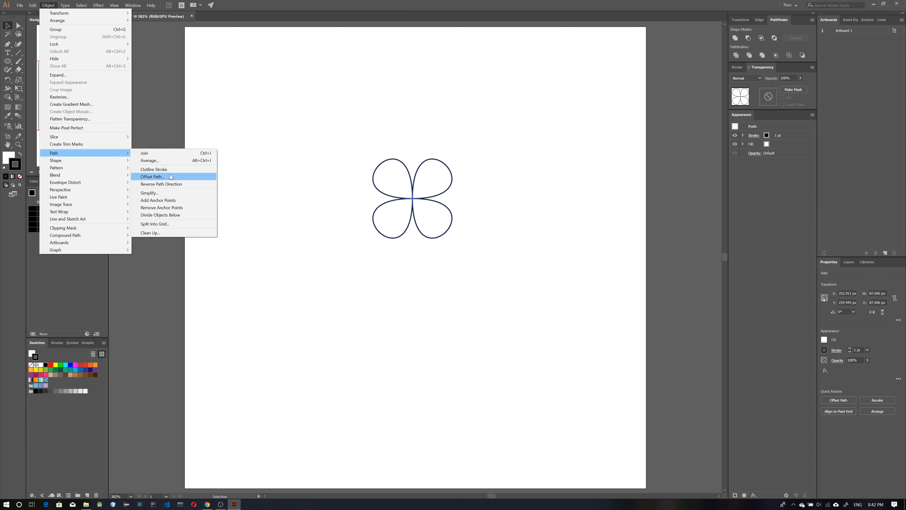
{"action": "left_click", "coordinate": [170, 177]}
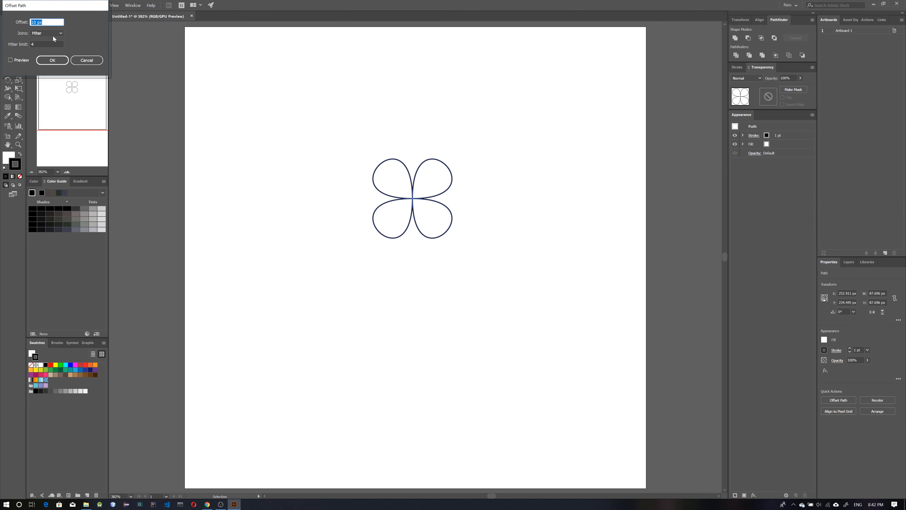
{"action": "left_click", "coordinate": [23, 60]}
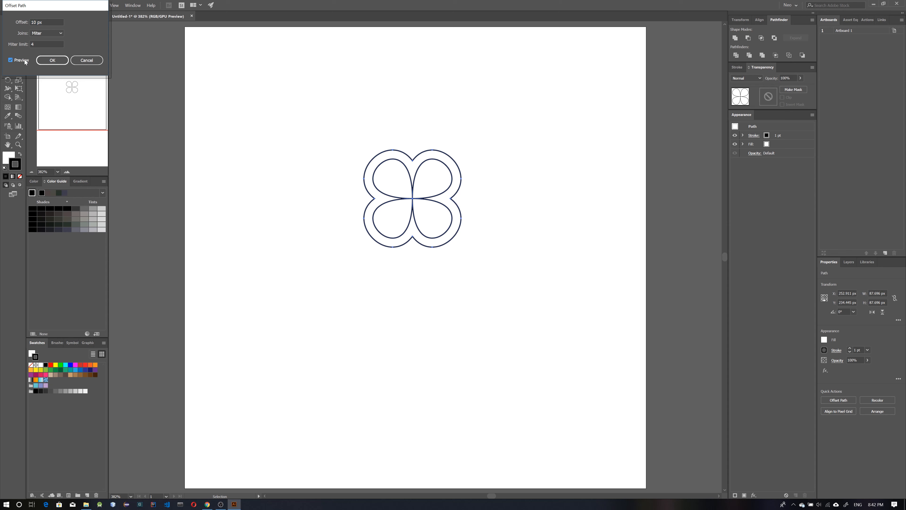
{"action": "left_click", "coordinate": [56, 61]}
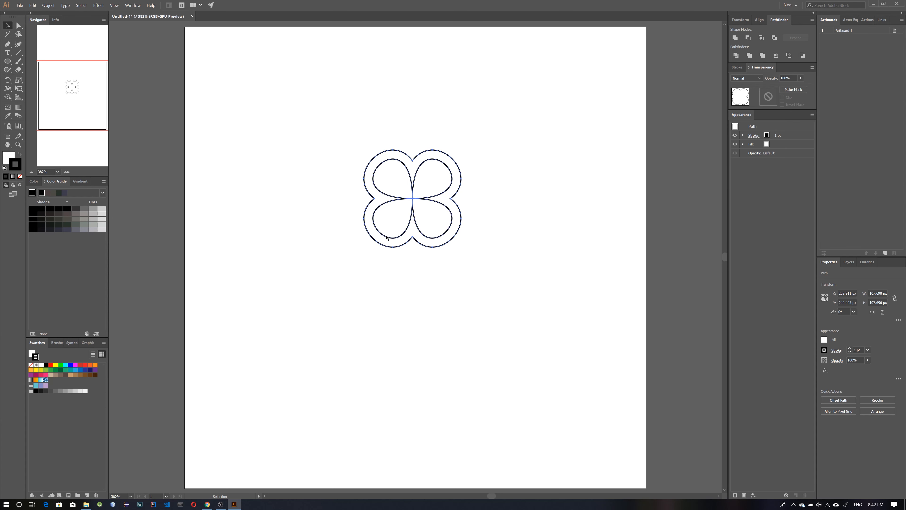
{"action": "left_click", "coordinate": [55, 370]}
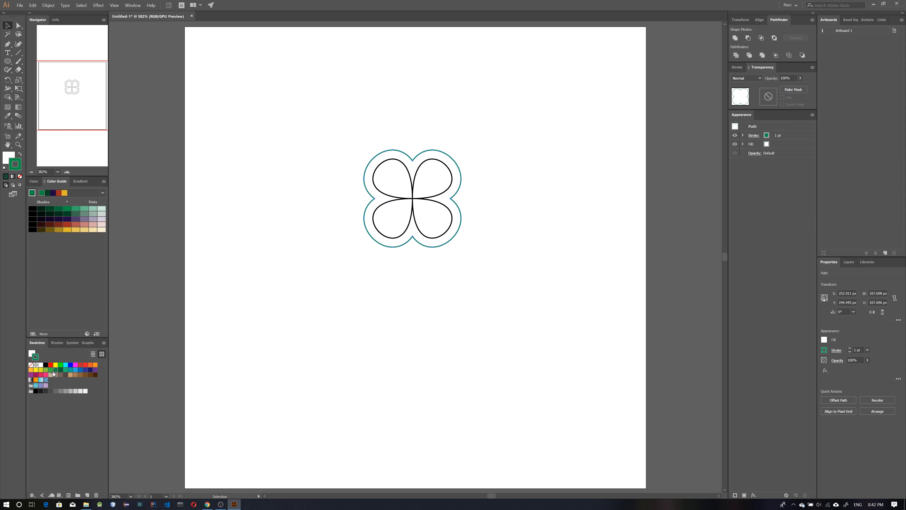
{"action": "key", "text": "ctrl+z"}
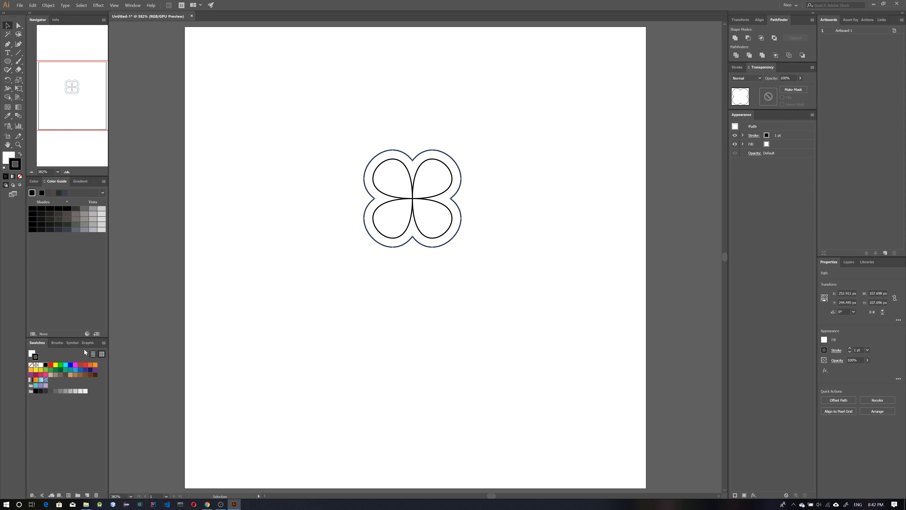
{"action": "left_click", "coordinate": [19, 155]}
{"action": "key", "text": "ctrl+z"}
Fill the outer offset shape with dark green and the inner petals with a lighter green shade
{"action": "left_click", "coordinate": [10, 158]}
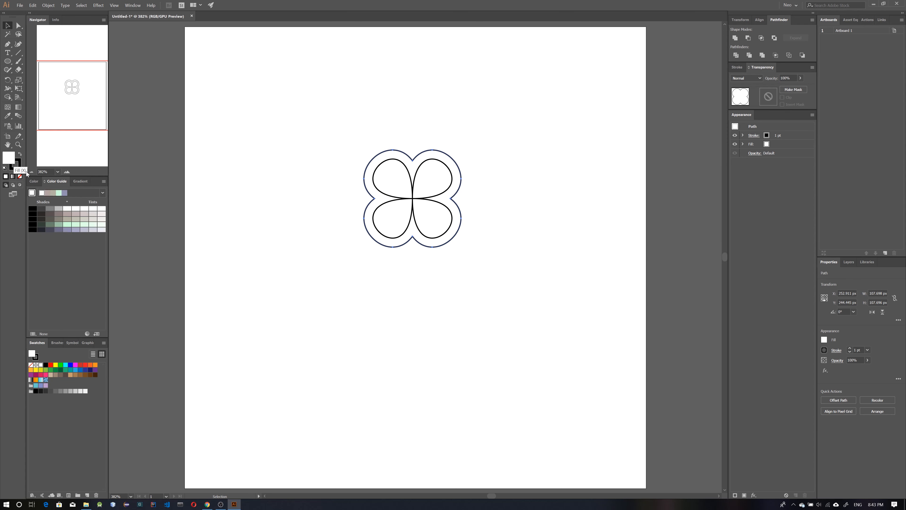
{"action": "left_click", "coordinate": [56, 370]}
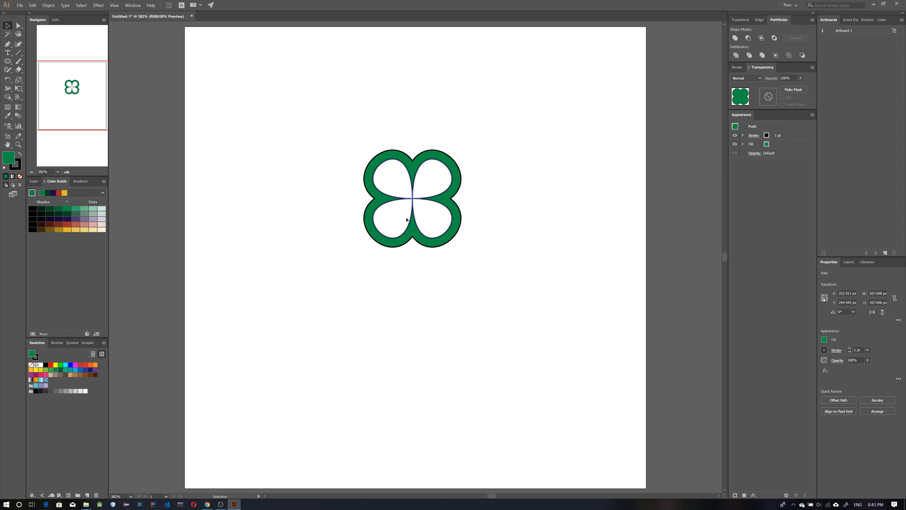
{"action": "left_click", "coordinate": [385, 234]}
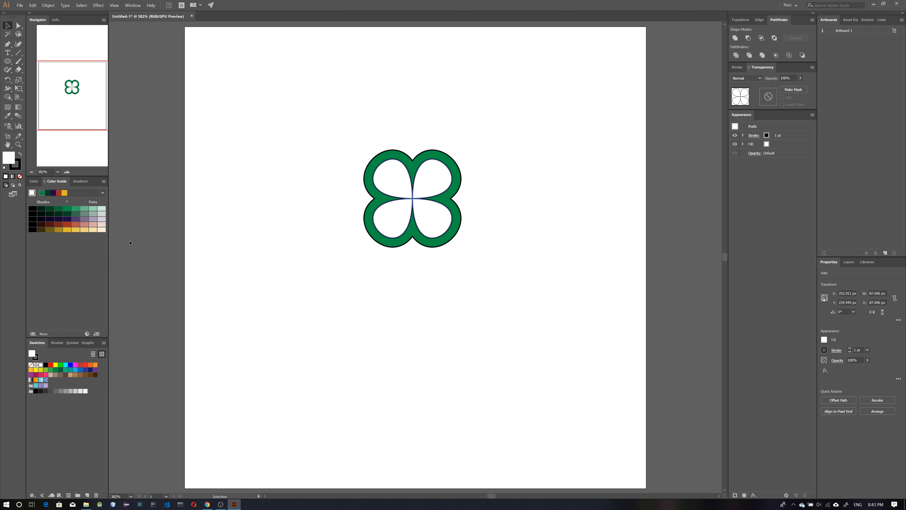
{"action": "left_click", "coordinate": [76, 209]}
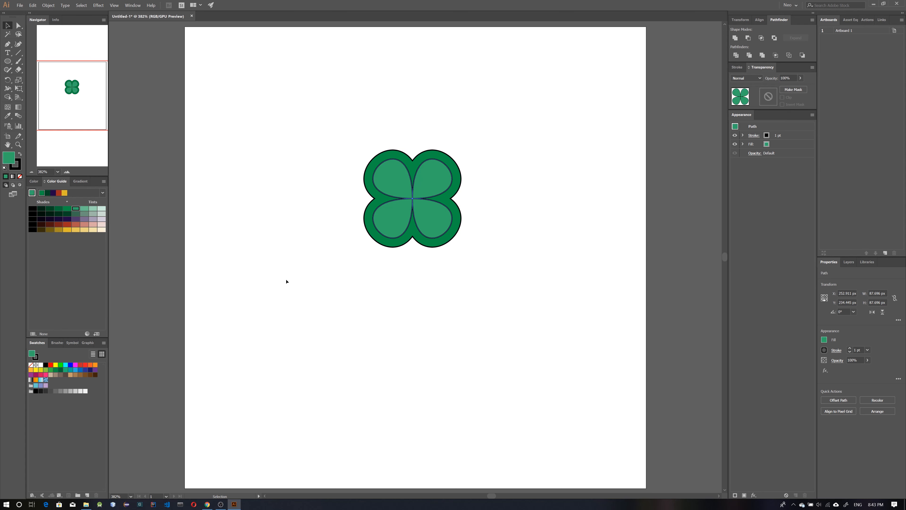
Remove the black stroke from both the outer clover shape and the inner petals
{"action": "left_click", "coordinate": [327, 274]}
{"action": "left_click_drag", "start_coordinate": [496, 263], "coordinate": [489, 267]}
{"action": "left_click", "coordinate": [381, 190]}
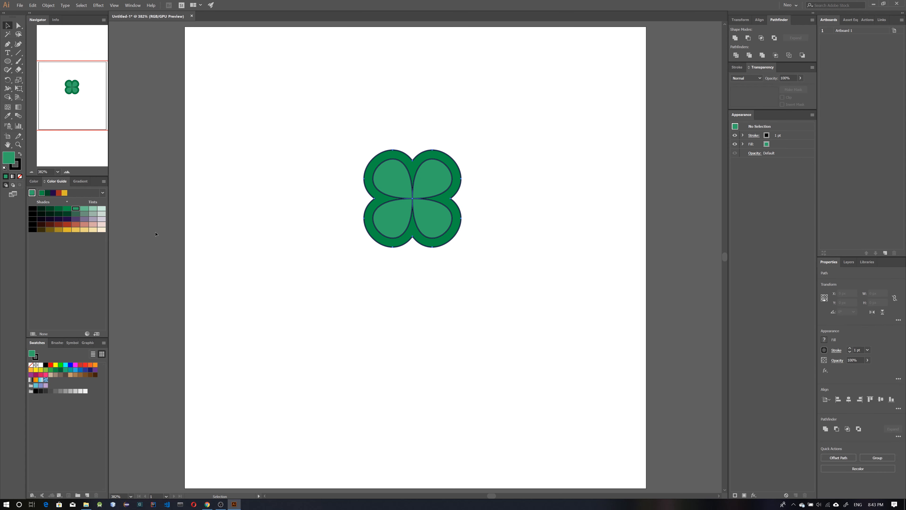
{"action": "left_click", "coordinate": [19, 167]}
{"action": "key", "text": "ctrl+shift+a"}
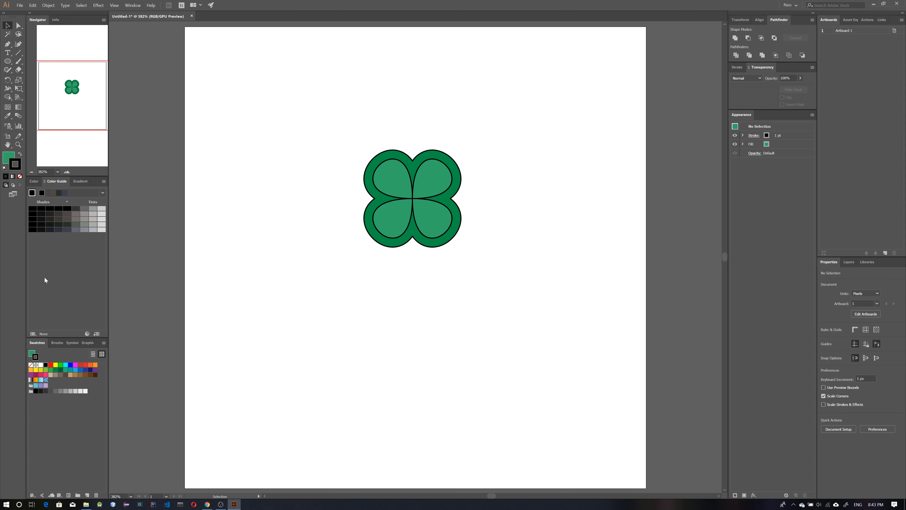
{"action": "left_click", "coordinate": [20, 176]}
{"action": "left_click_drag", "start_coordinate": [349, 142], "coordinate": [461, 254]}
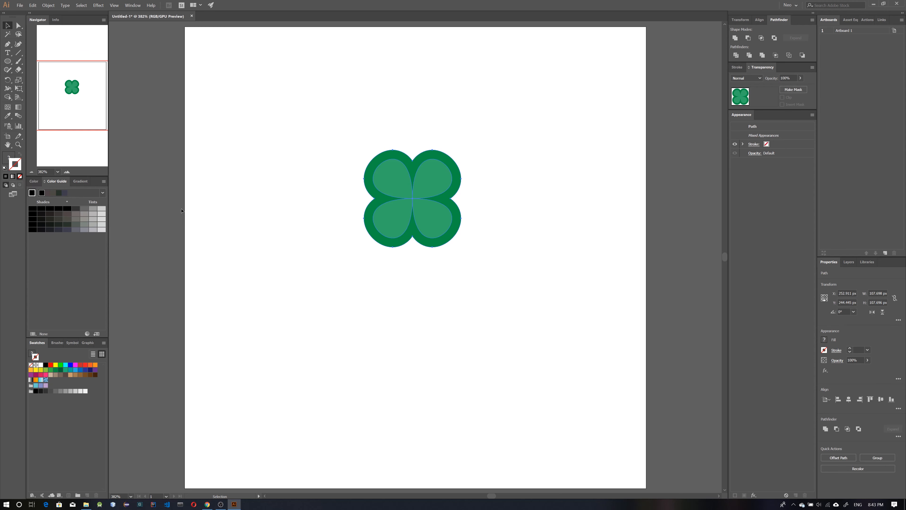
{"action": "left_click", "coordinate": [340, 266]}
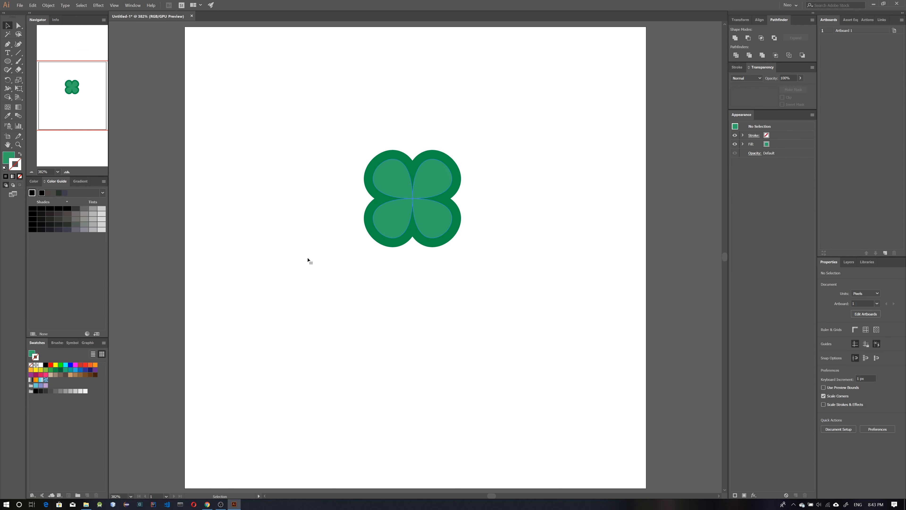
{"action": "left_click_drag", "start_coordinate": [306, 241], "coordinate": [316, 245]}
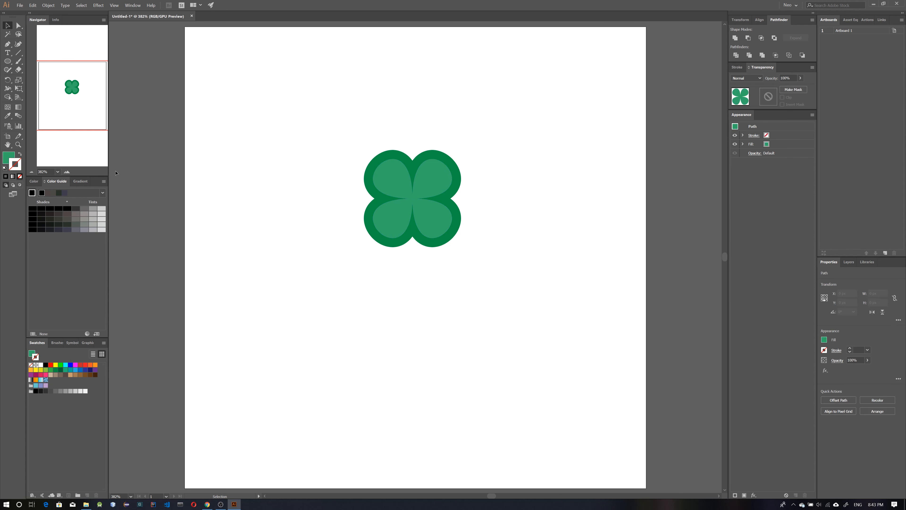
{"action": "key", "text": "ctrl+shift+a"}
Draw a small circle about 25 px in diameter centred on the clover where the petals meet
{"action": "left_click", "coordinate": [9, 62]}
{"action": "left_click", "coordinate": [9, 61]}
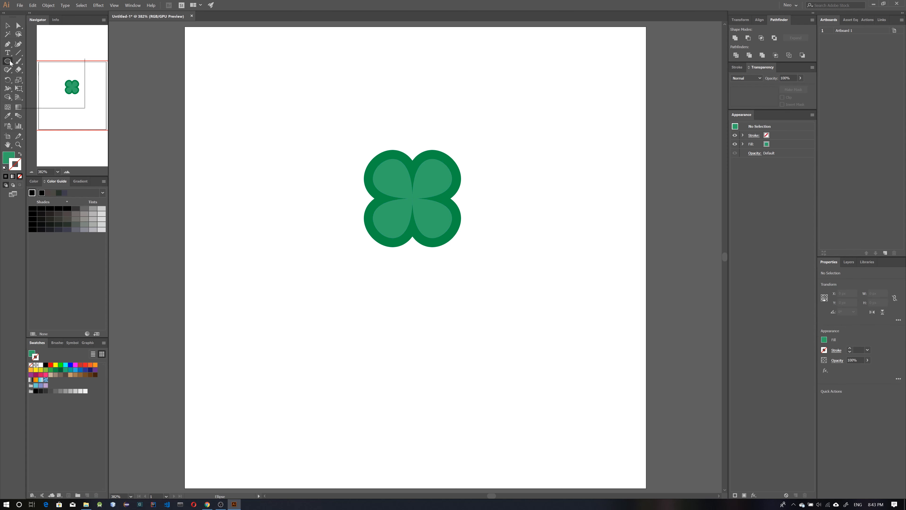
{"action": "left_click", "coordinate": [34, 81]}
{"action": "left_click_drag", "start_coordinate": [413, 197], "coordinate": [416, 202]}
{"action": "left_click_drag", "start_coordinate": [425, 213], "coordinate": [421, 210]}
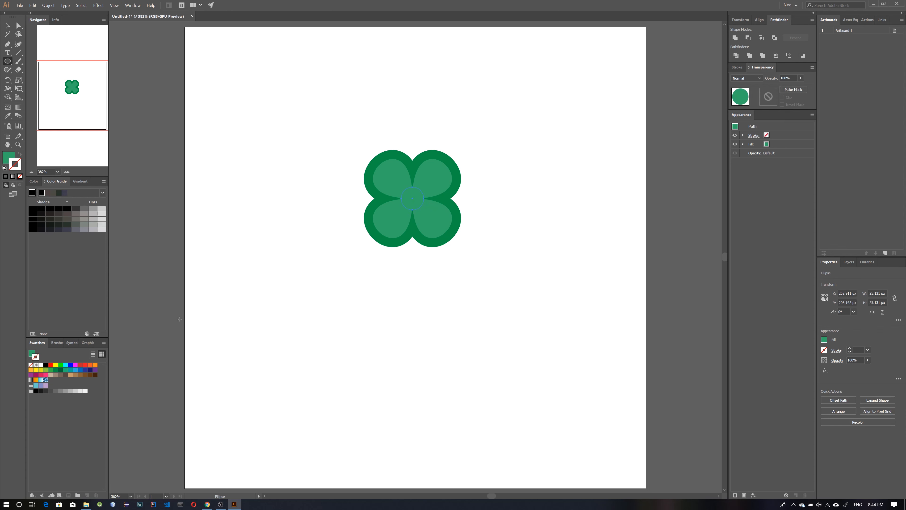
Give the small centre circle a yellow fill and no stroke
{"action": "left_click", "coordinate": [35, 371]}
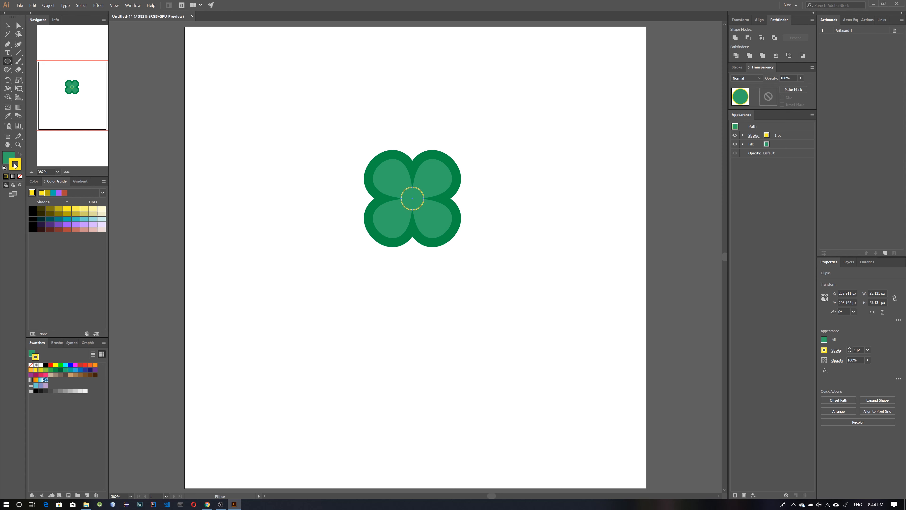
{"action": "left_click", "coordinate": [20, 179]}
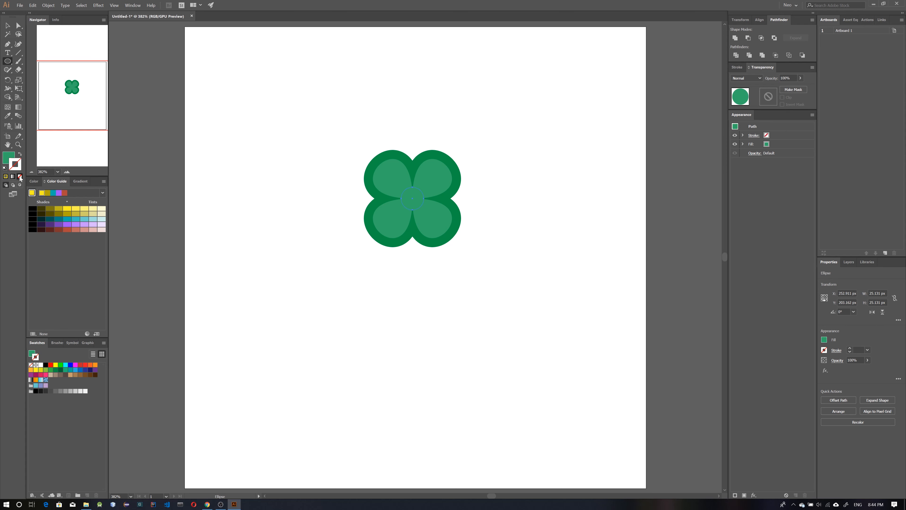
{"action": "left_click", "coordinate": [9, 156]}
{"action": "left_click", "coordinate": [15, 164]}
{"action": "left_click", "coordinate": [12, 156]}
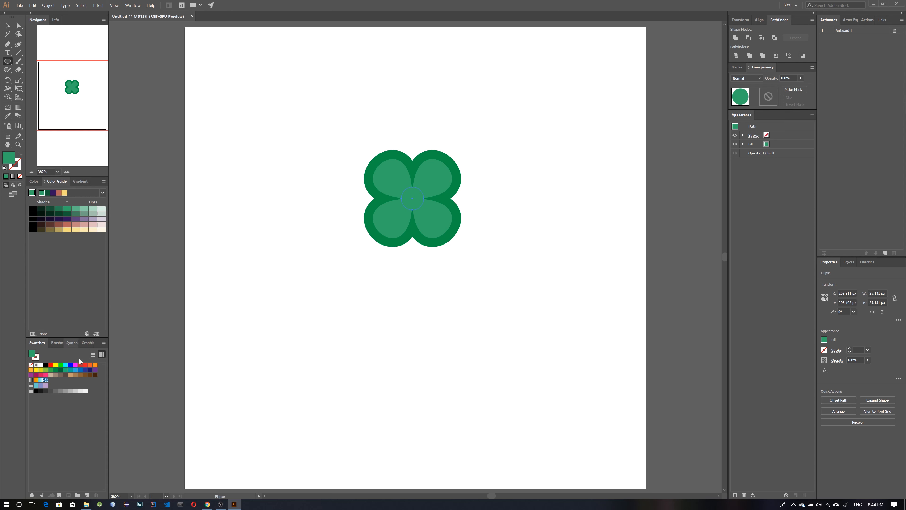
{"action": "left_click", "coordinate": [36, 370]}
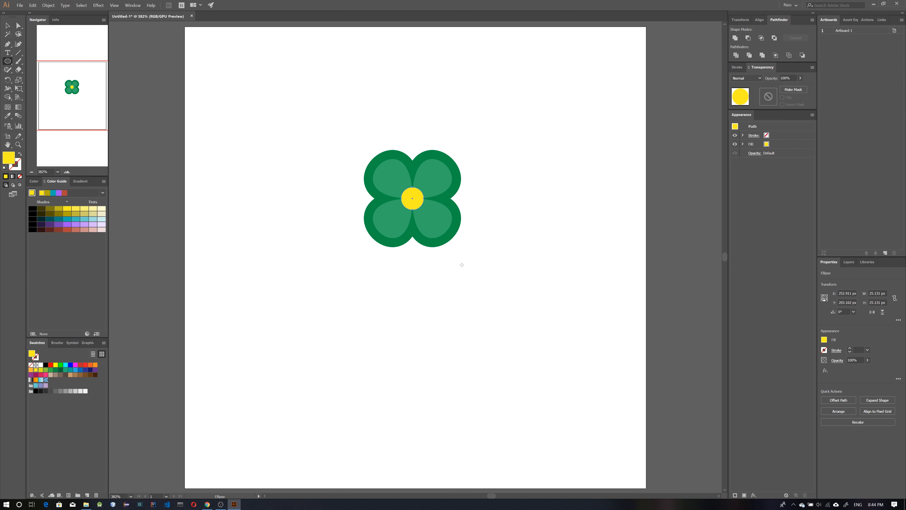
{"action": "key", "text": "v"}
{"action": "left_click", "coordinate": [472, 260]}
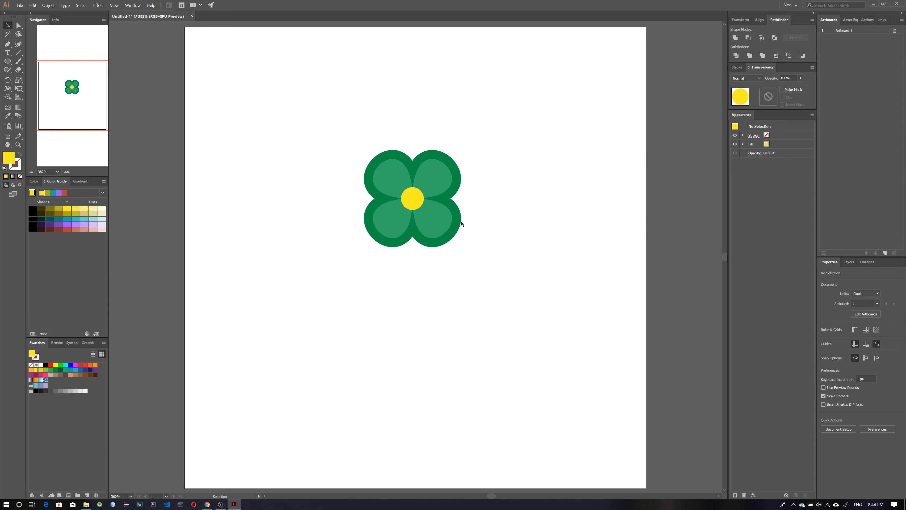
Recolour the inner petals with the brighter green swatch
{"action": "left_click", "coordinate": [444, 220]}
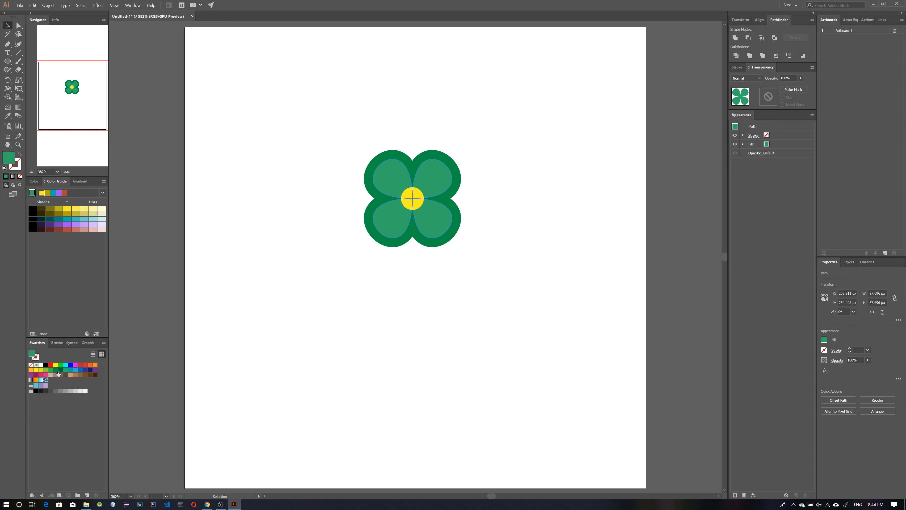
{"action": "left_click", "coordinate": [50, 370]}
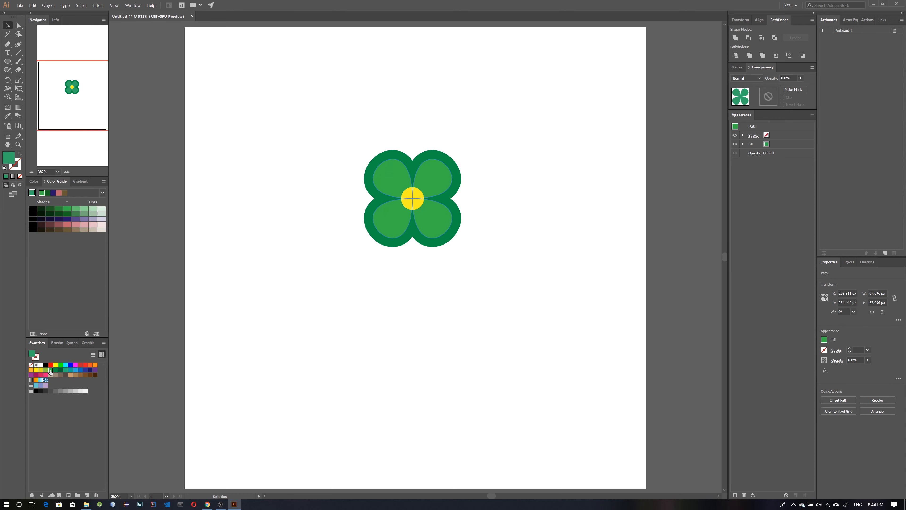
{"action": "left_click", "coordinate": [407, 313]}
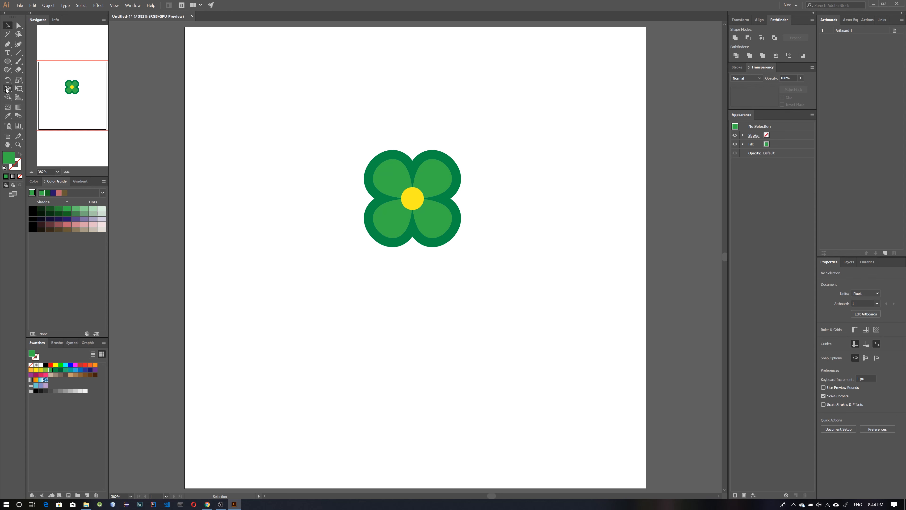
Draw a straight vertical stem line about 226 px long from the flower's centre downward with the Line Segment tool
{"action": "left_click", "coordinate": [16, 54]}
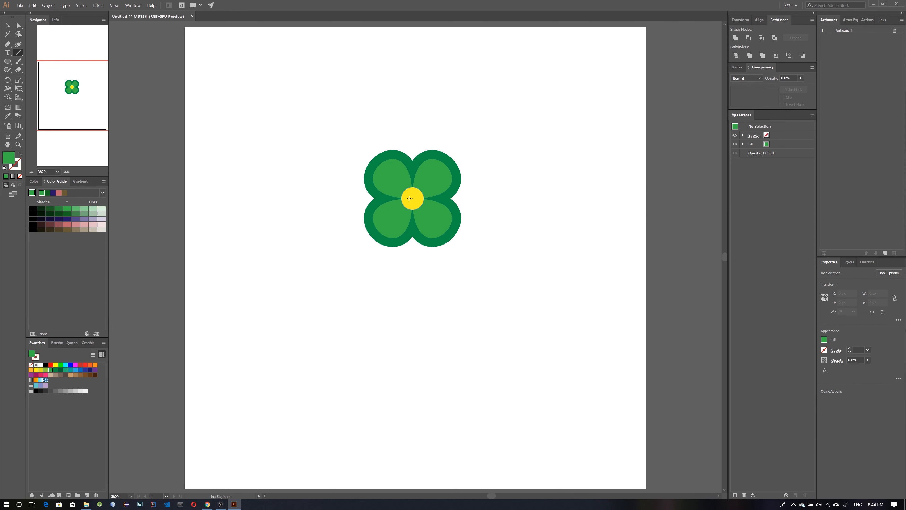
{"action": "left_click_drag", "start_coordinate": [412, 199], "coordinate": [423, 408]}
{"action": "key", "text": "shift"}
{"action": "left_click_drag", "start_coordinate": [421, 407], "coordinate": [422, 407]}
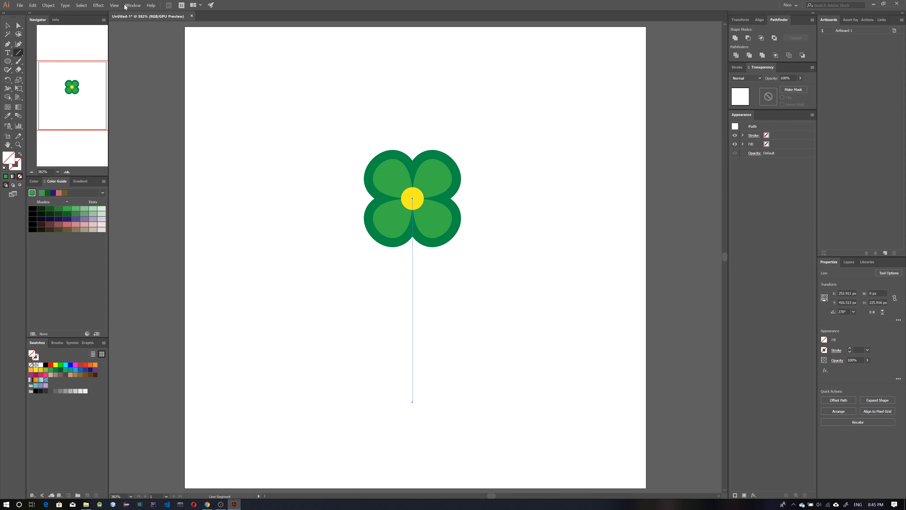
Set the stem line's stroke weight to 10 pt
{"action": "left_click", "coordinate": [132, 6]}
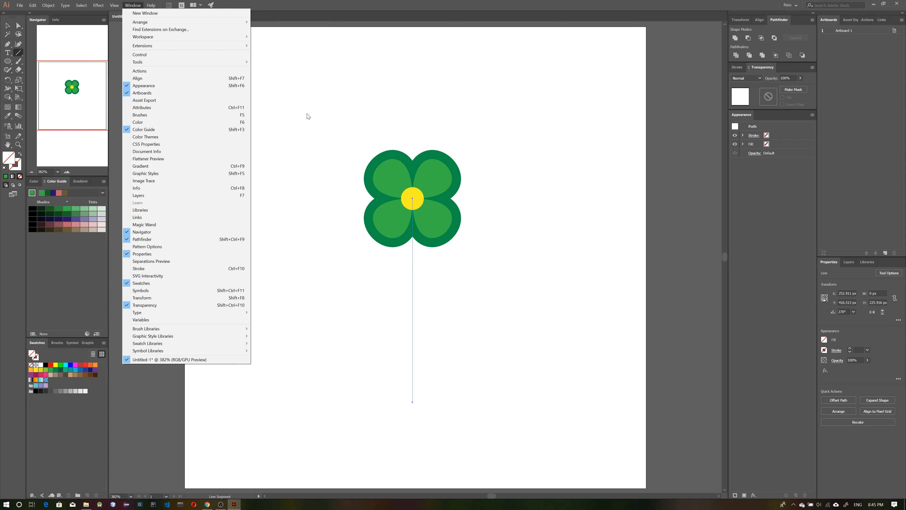
{"action": "left_click", "coordinate": [757, 193]}
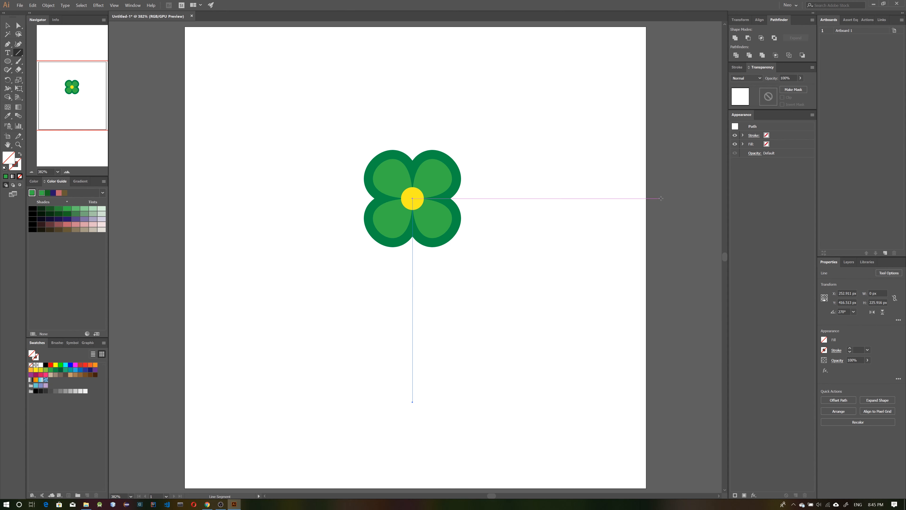
{"action": "left_click", "coordinate": [767, 138]}
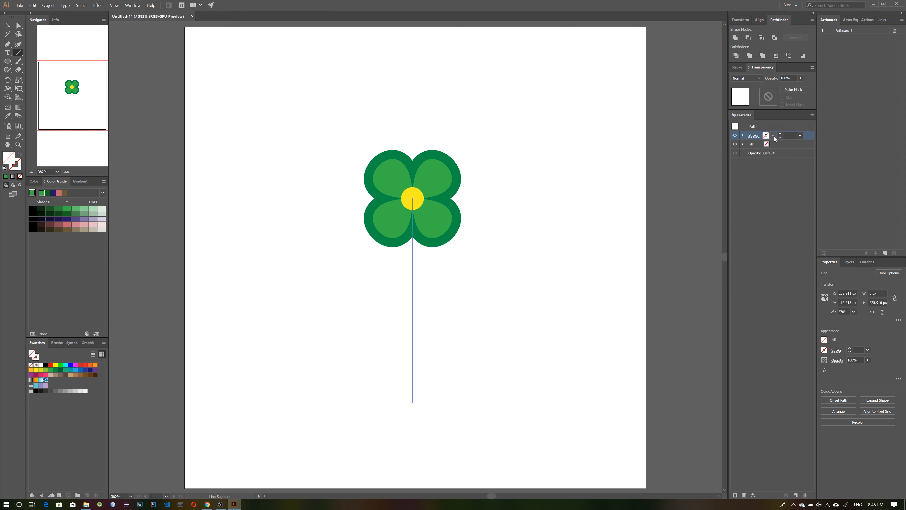
{"action": "left_click", "coordinate": [799, 136]}
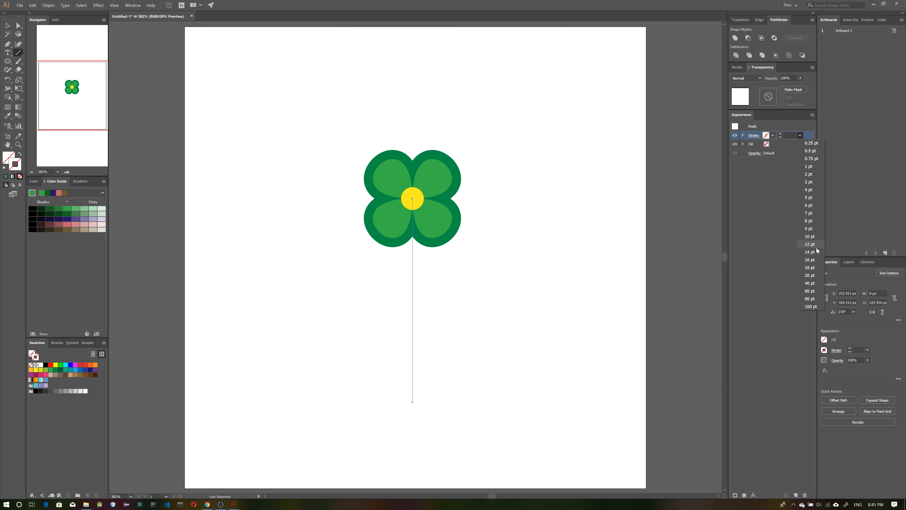
{"action": "left_click", "coordinate": [814, 238]}
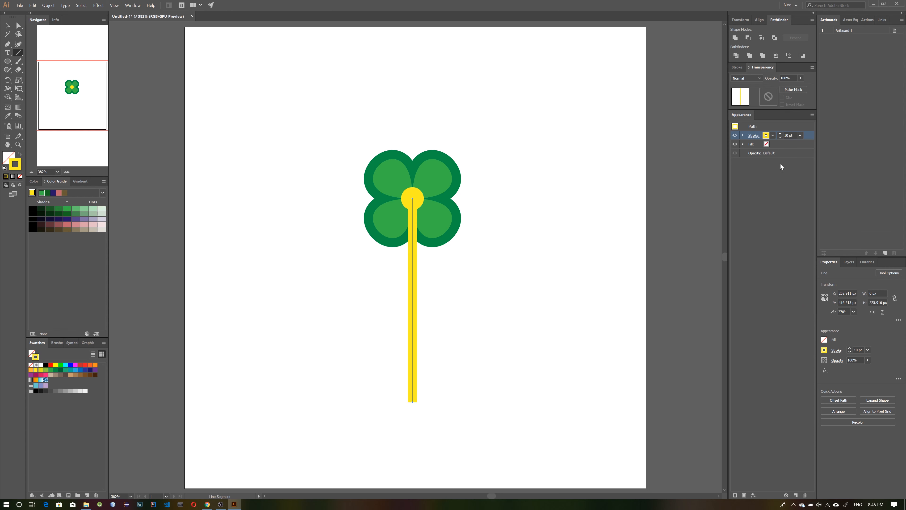
Recolour the stem's stroke with a medium brown swatch
{"action": "left_click", "coordinate": [773, 136]}
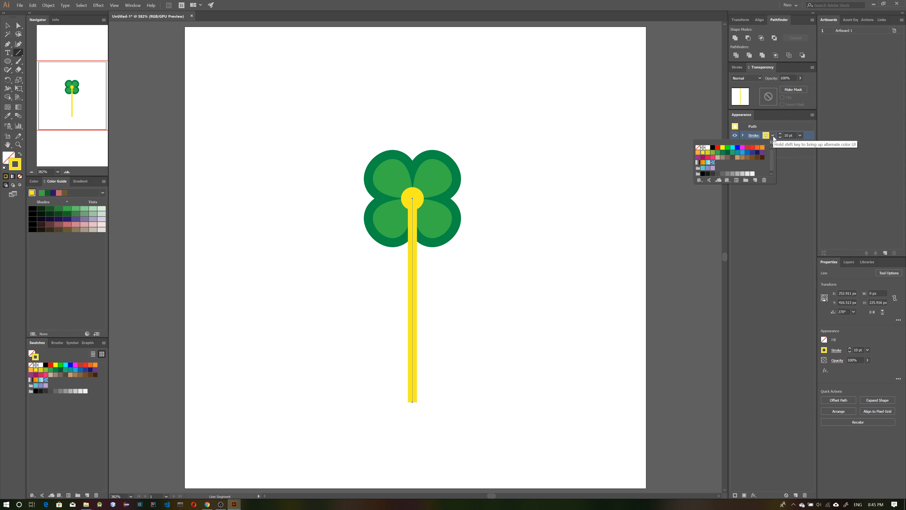
{"action": "left_click", "coordinate": [743, 158]}
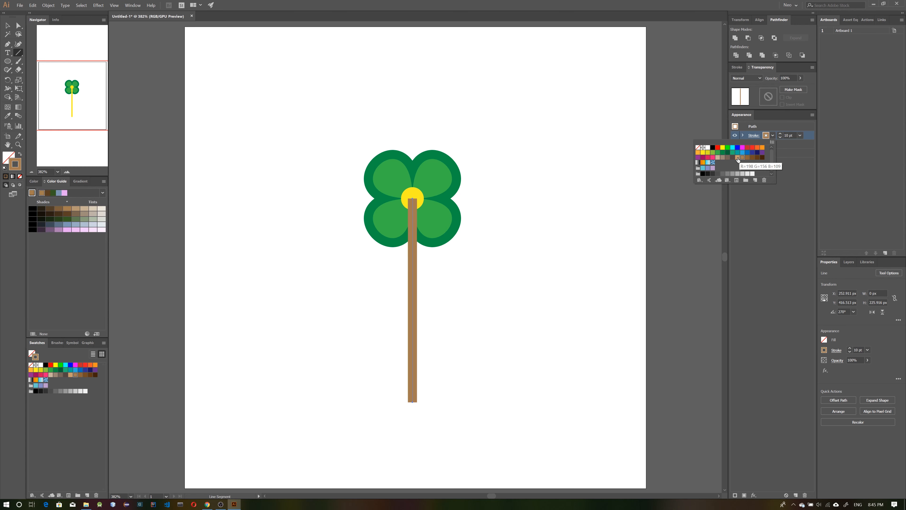
{"action": "left_click", "coordinate": [737, 158]}
{"action": "left_click", "coordinate": [741, 158]}
{"action": "left_click", "coordinate": [806, 176]}
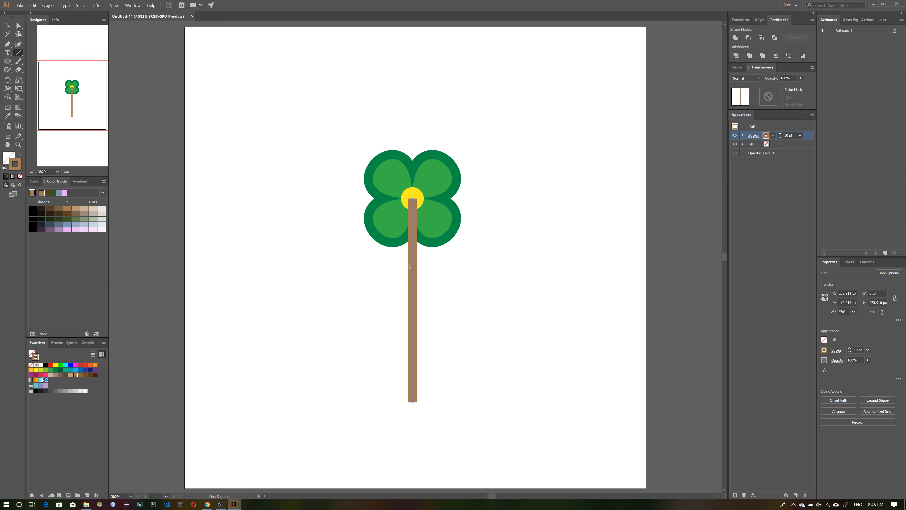
Send the brown stem to the back, behind the petals and the yellow centre
{"action": "right_click", "coordinate": [411, 258]}
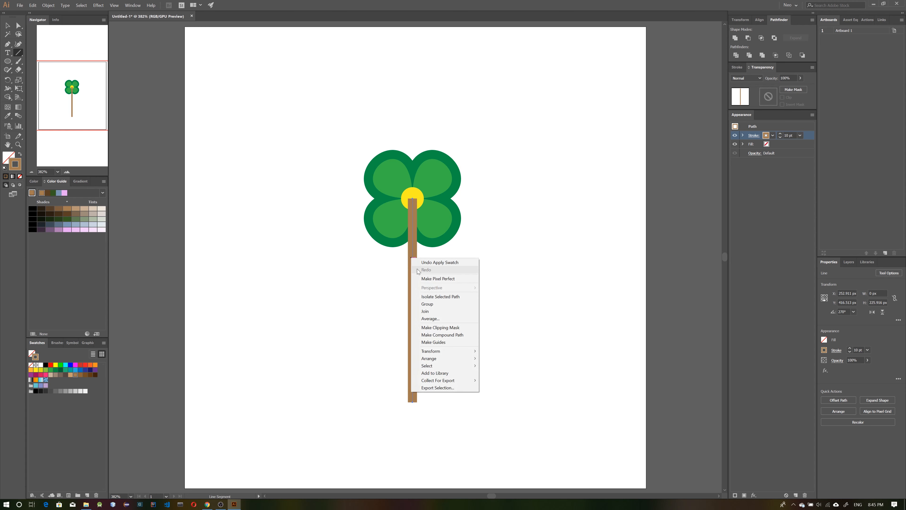
{"action": "mouse_move", "coordinate": [471, 360]}
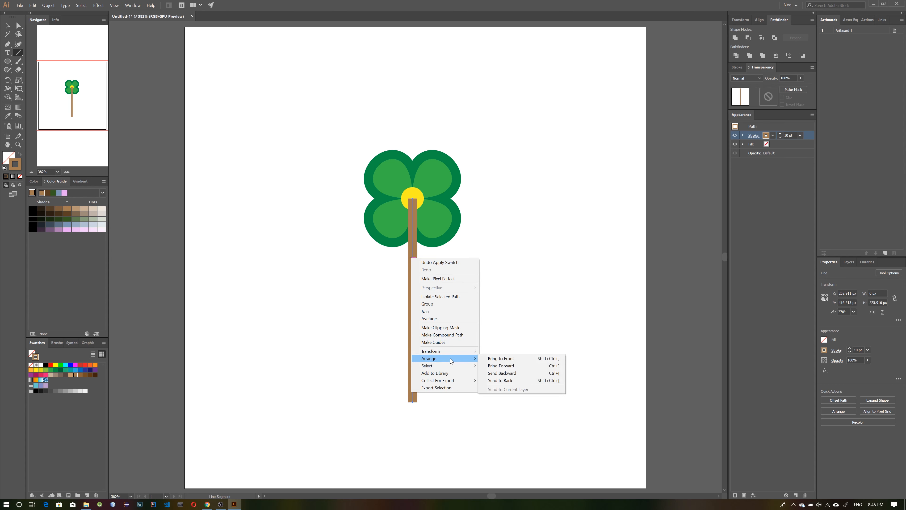
{"action": "left_click", "coordinate": [517, 380]}
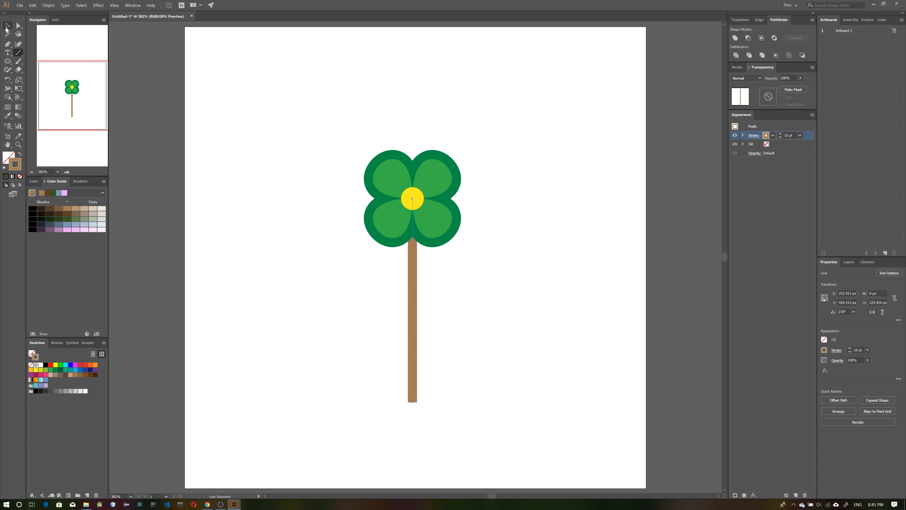
Bend the straight stem into a gentle S-curve with the Reshape tool, bowing its upper part right and its lower part left
{"action": "left_click", "coordinate": [18, 79]}
{"action": "left_click", "coordinate": [52, 97]}
{"action": "left_click_drag", "start_coordinate": [413, 268], "coordinate": [437, 267]}
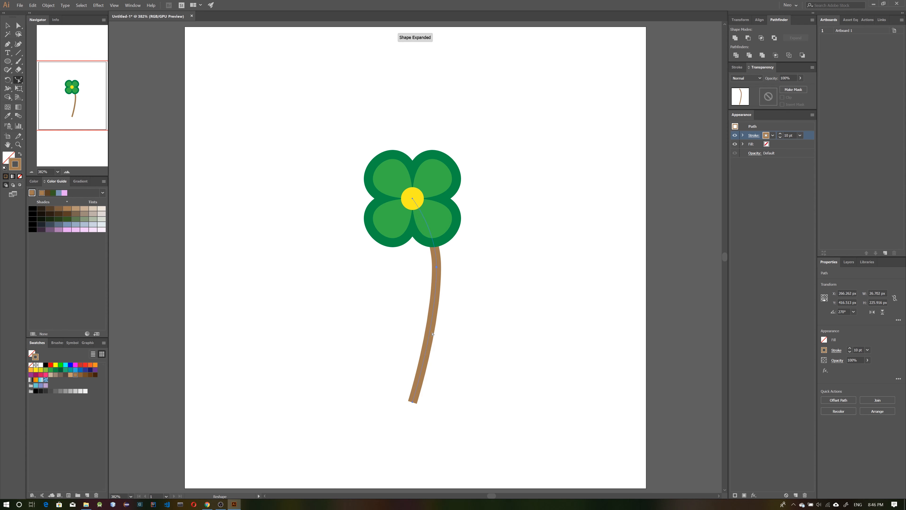
{"action": "left_click_drag", "start_coordinate": [430, 334], "coordinate": [412, 335]}
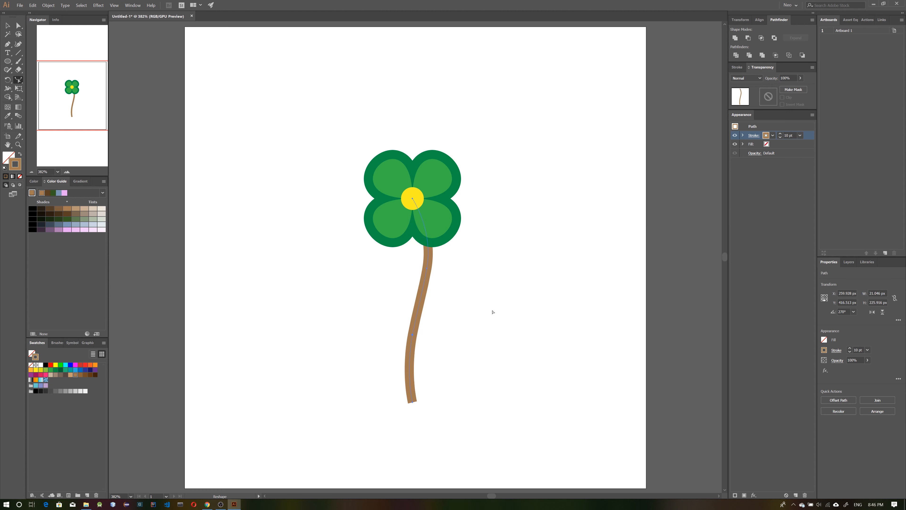
Give the stem's stroke a round cap and a round join
{"action": "left_click", "coordinate": [751, 138]}
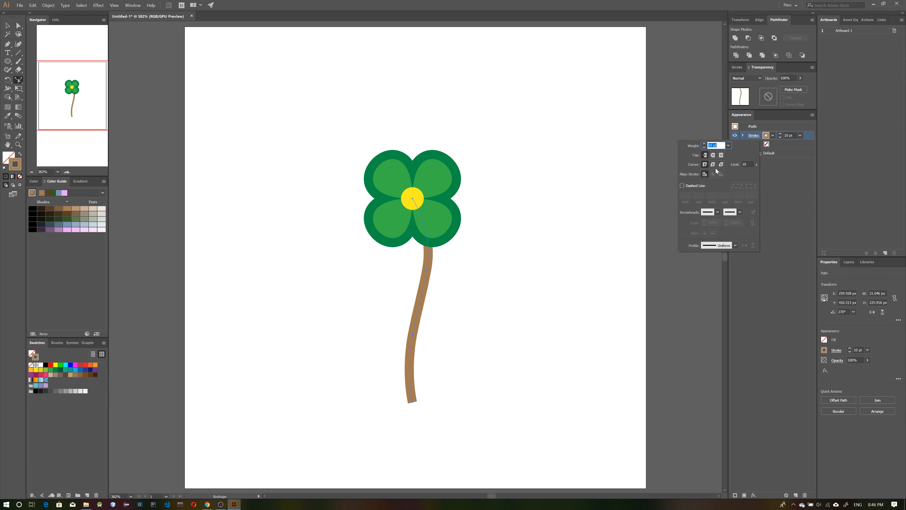
{"action": "left_click", "coordinate": [713, 155]}
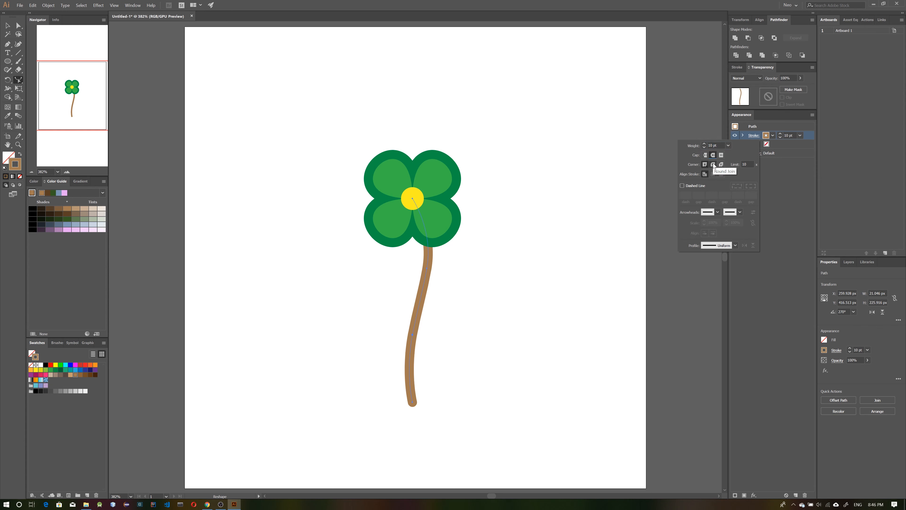
{"action": "left_click", "coordinate": [752, 136]}
{"action": "left_click", "coordinate": [751, 137]}
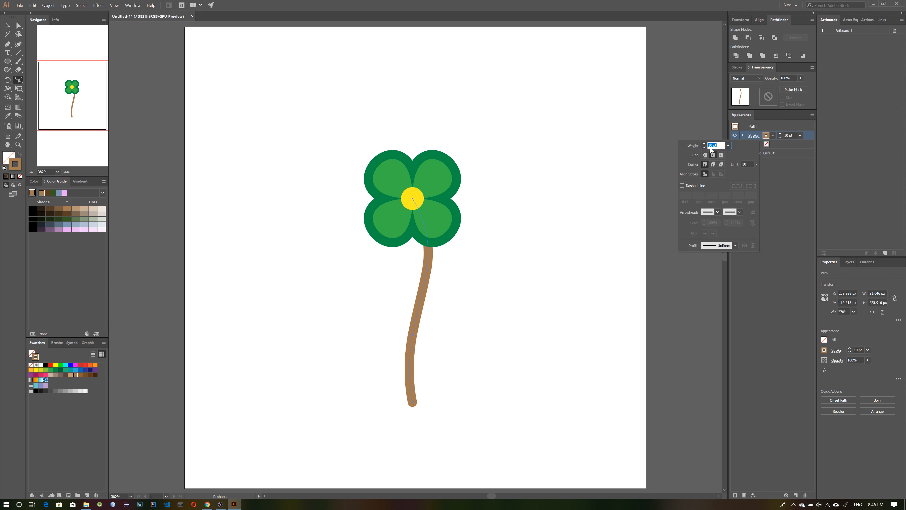
{"action": "left_click", "coordinate": [714, 165]}
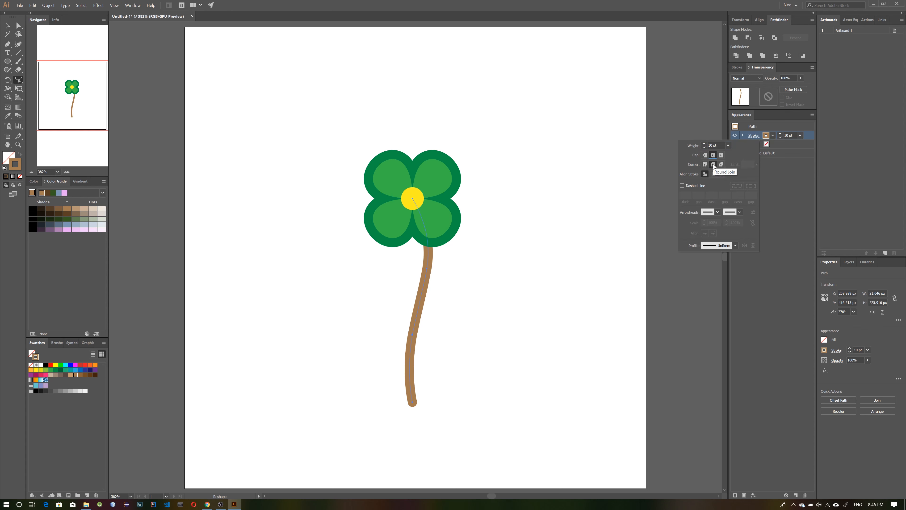
{"action": "left_click", "coordinate": [794, 185]}
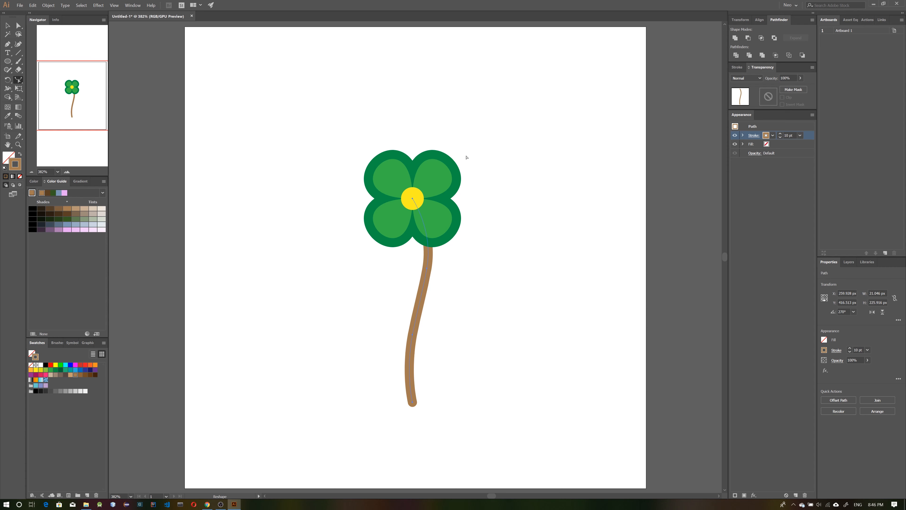
Select all the petals, the centre and the stem and group them
{"action": "left_click", "coordinate": [8, 27]}
{"action": "left_click", "coordinate": [501, 417]}
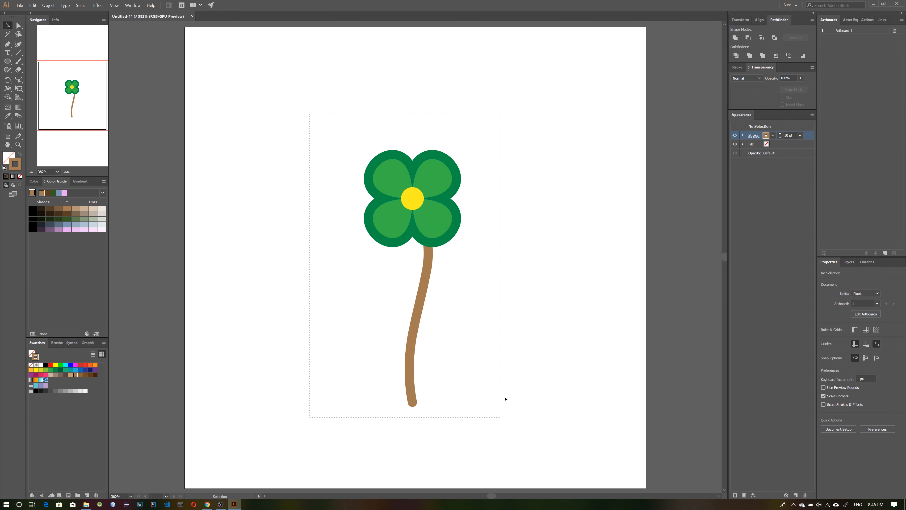
{"action": "key", "text": "ctrl+a"}
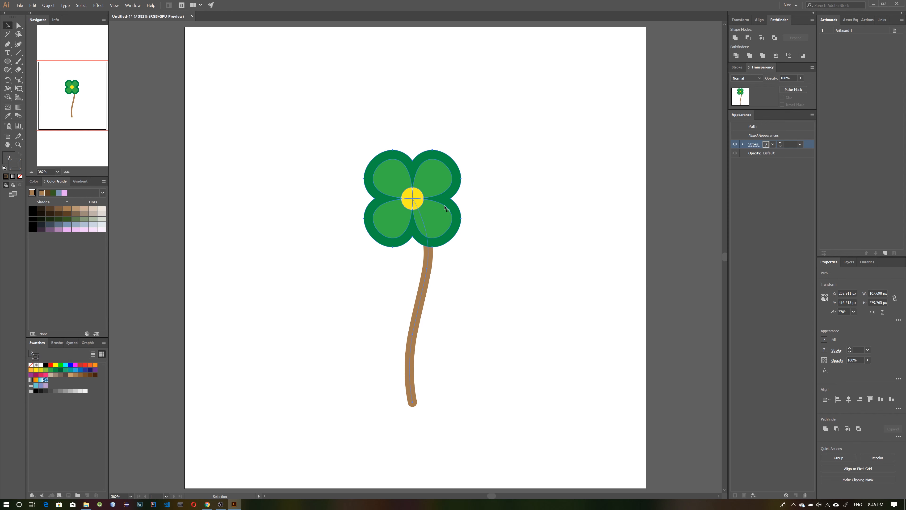
{"action": "right_click", "coordinate": [452, 201]}
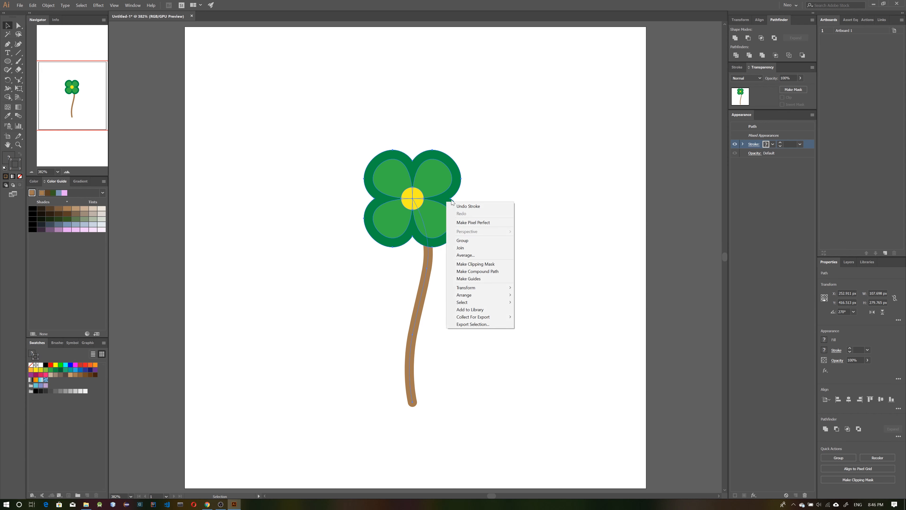
{"action": "left_click", "coordinate": [487, 240]}
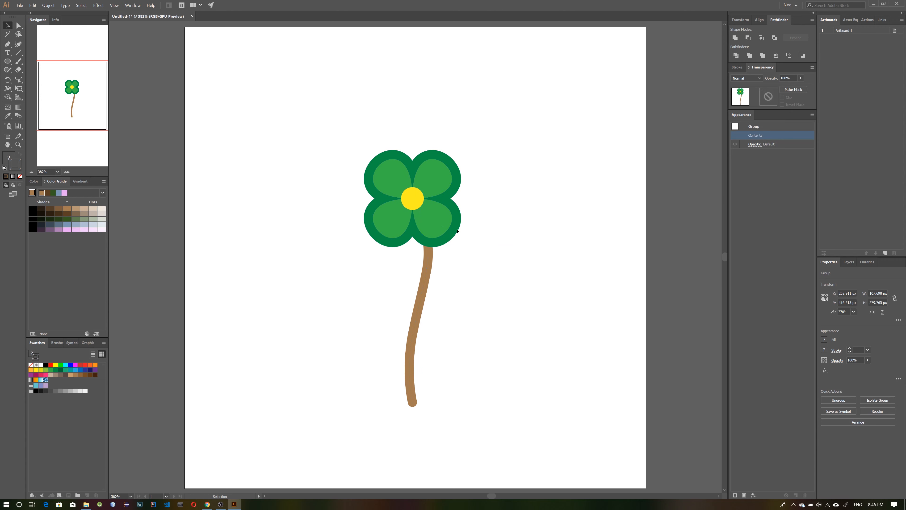
Move the grouped flower up and to the left on the artboard, leaving free space on its right, and deselect it
{"action": "left_click_drag", "start_coordinate": [449, 217], "coordinate": [378, 174]}
{"action": "left_click", "coordinate": [487, 223]}
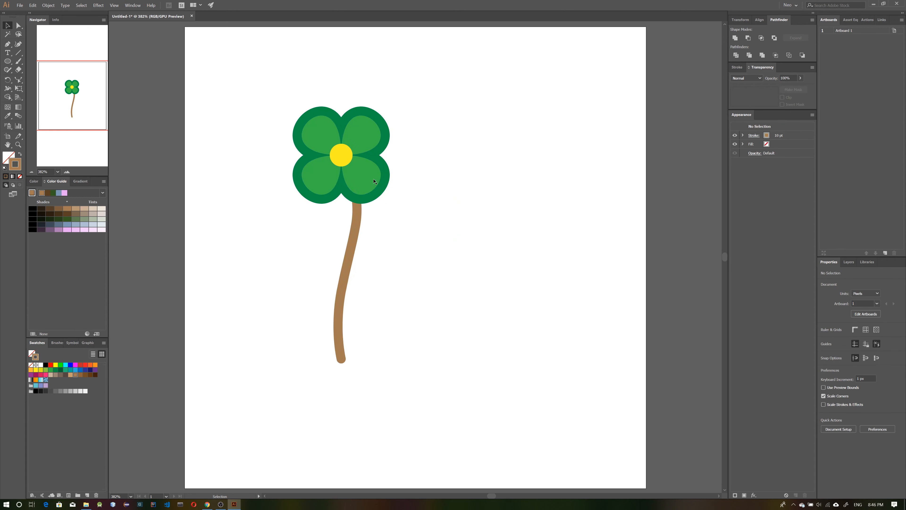
{"action": "left_click_drag", "start_coordinate": [326, 183], "coordinate": [297, 194]}
{"action": "left_click", "coordinate": [354, 229]}
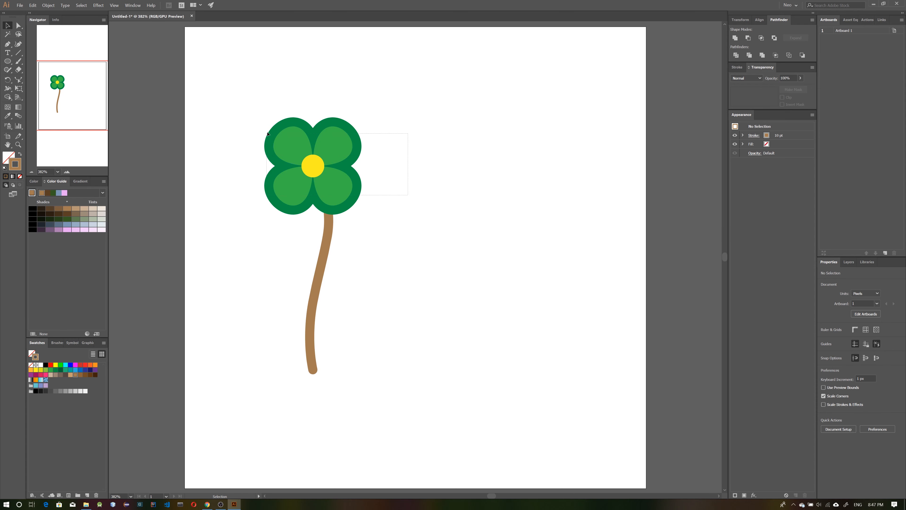
Select the whole flower again, apply Group to it once more and clear the selection
{"action": "left_click_drag", "start_coordinate": [268, 133], "coordinate": [267, 133]}
{"action": "key", "text": "ctrl+g"}
{"action": "left_click", "coordinate": [431, 230]}
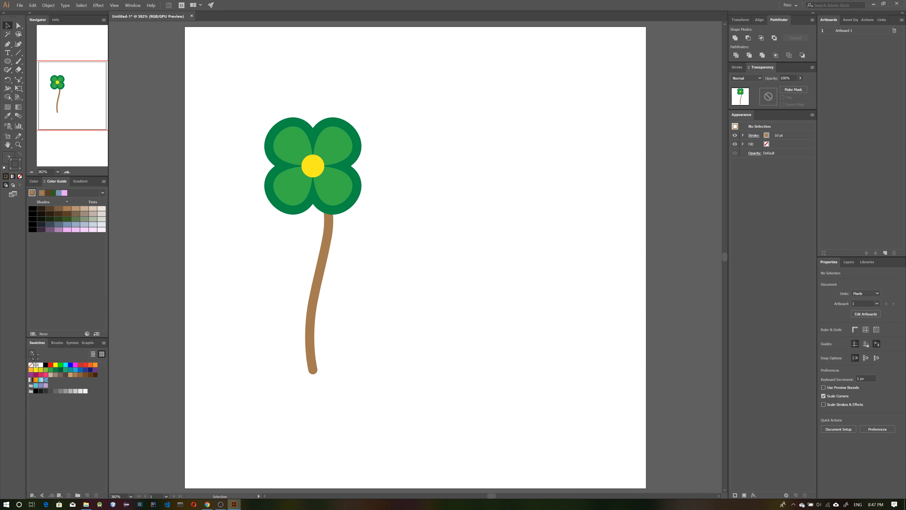